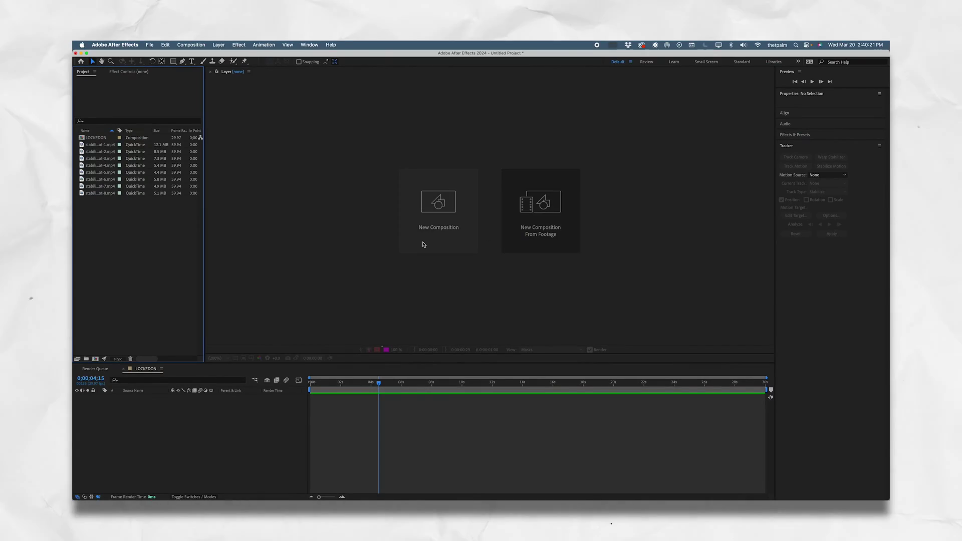
Step: Create the 3840×2160 LOCKEDON composition and add stabilized-shot-6.mp4 to its timeline as a layer
{"action": "left_click", "coordinate": [423, 243]}
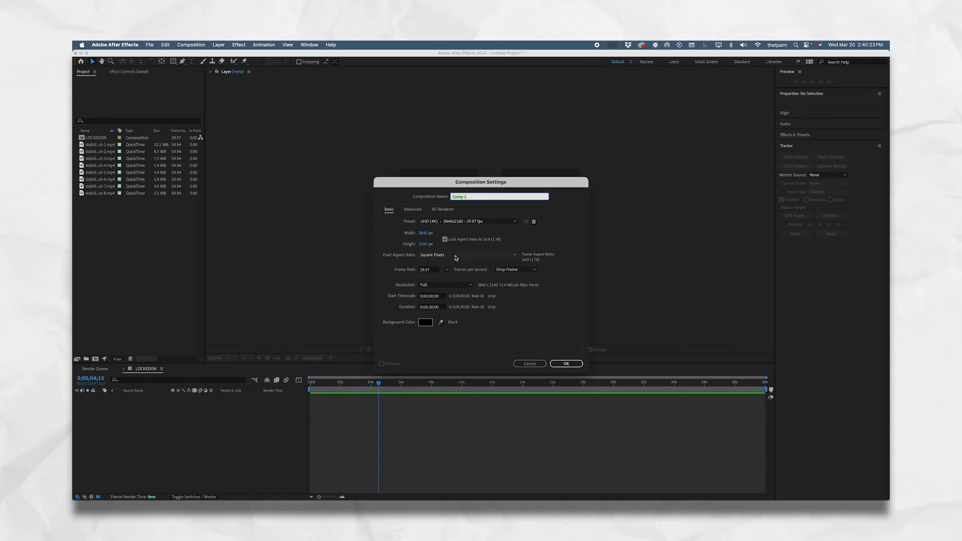
{"action": "left_click", "coordinate": [566, 364]}
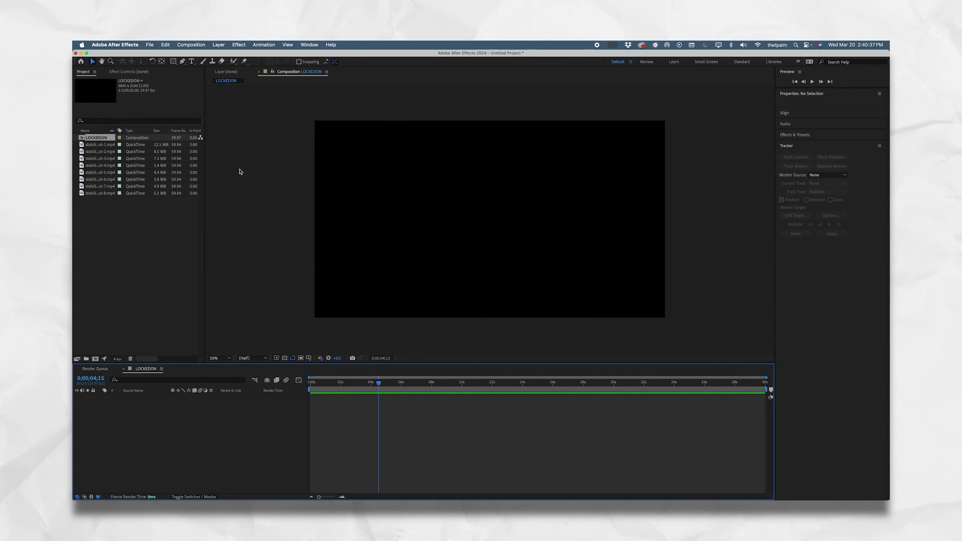
{"action": "left_click", "coordinate": [107, 185]}
{"action": "left_click", "coordinate": [108, 179]}
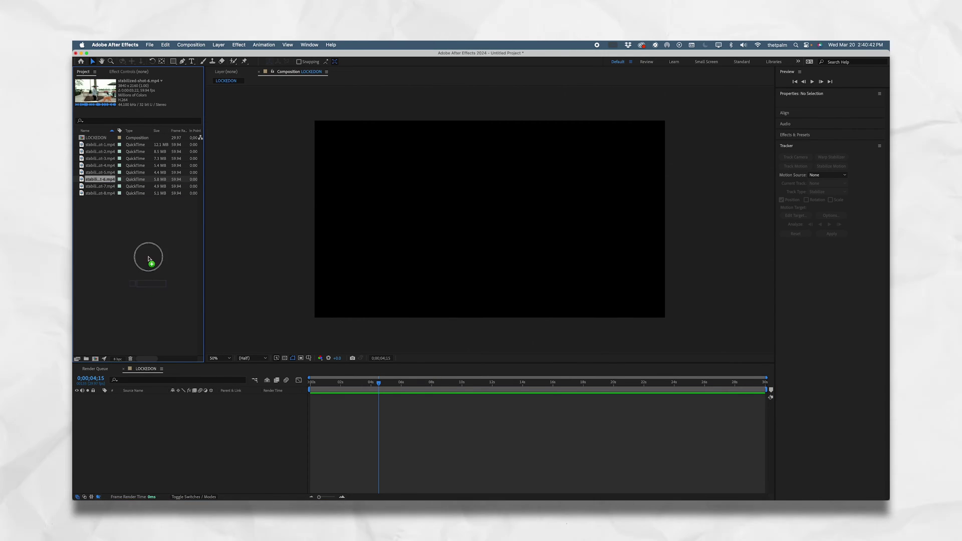
{"action": "left_click_drag", "start_coordinate": [207, 383], "coordinate": [214, 419]}
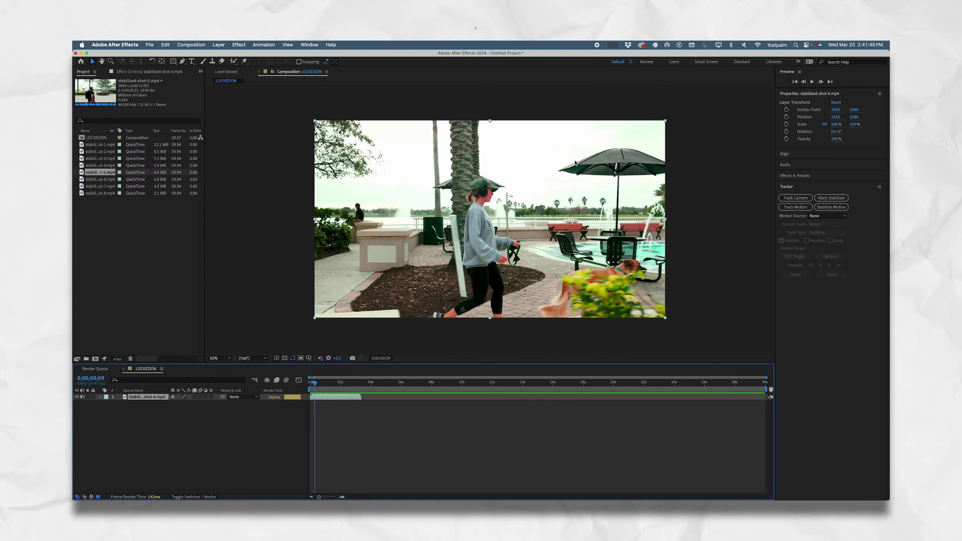
Step: Enable the Tracker panel and start Stabilize Motion on the stabilized-shot-6.mp4 layer
{"action": "left_click", "coordinate": [316, 46]}
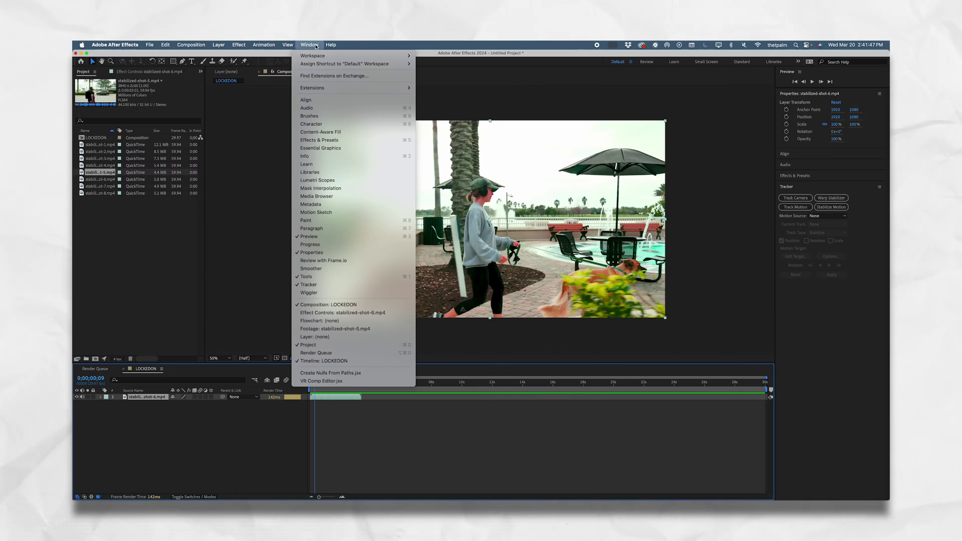
{"action": "left_click", "coordinate": [367, 284]}
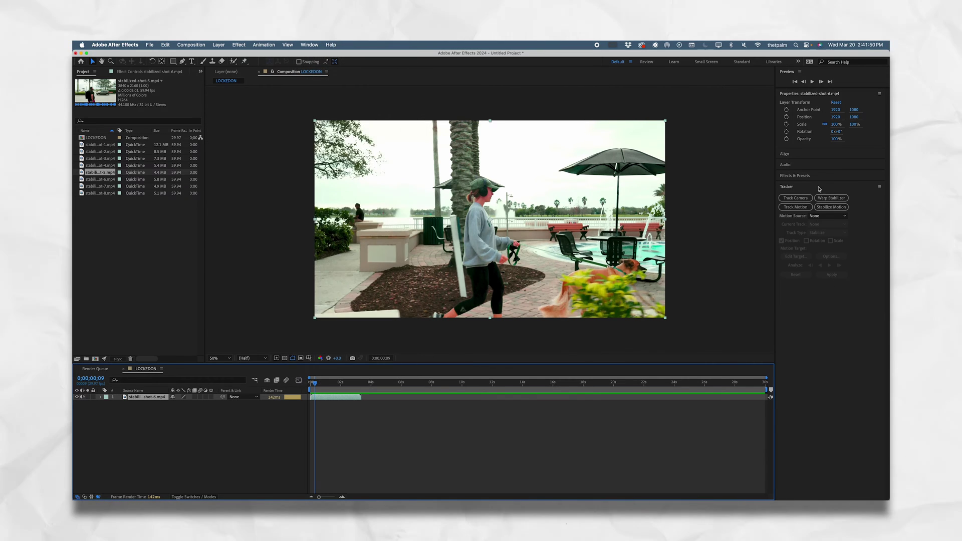
{"action": "left_click", "coordinate": [831, 207]}
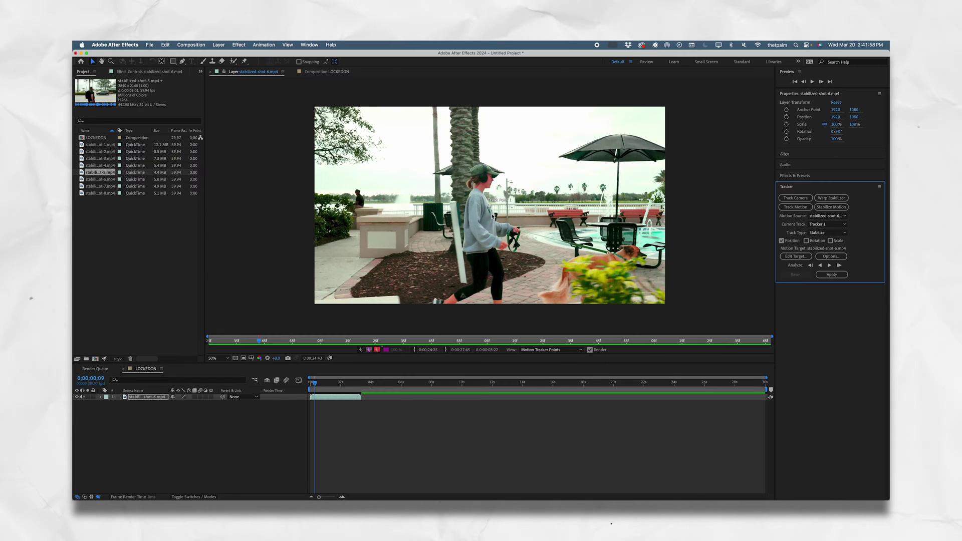
Step: At 400% zoom, position Track Point 1 on the headphone ear cup and enlarge its search box
{"action": "scroll", "coordinate": [488, 207], "scroll_direction": "up", "scroll_amount": 6}
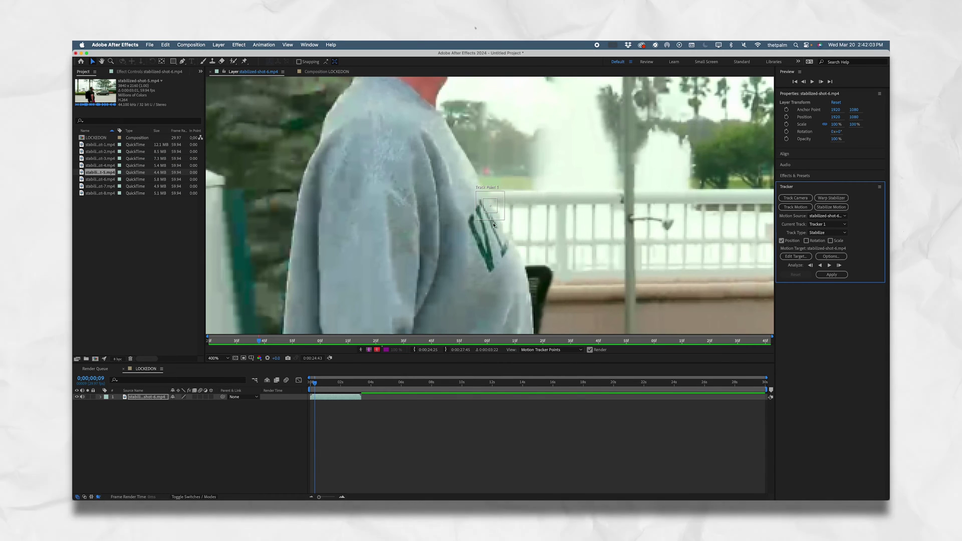
{"action": "left_click_drag", "start_coordinate": [502, 206], "coordinate": [574, 176]}
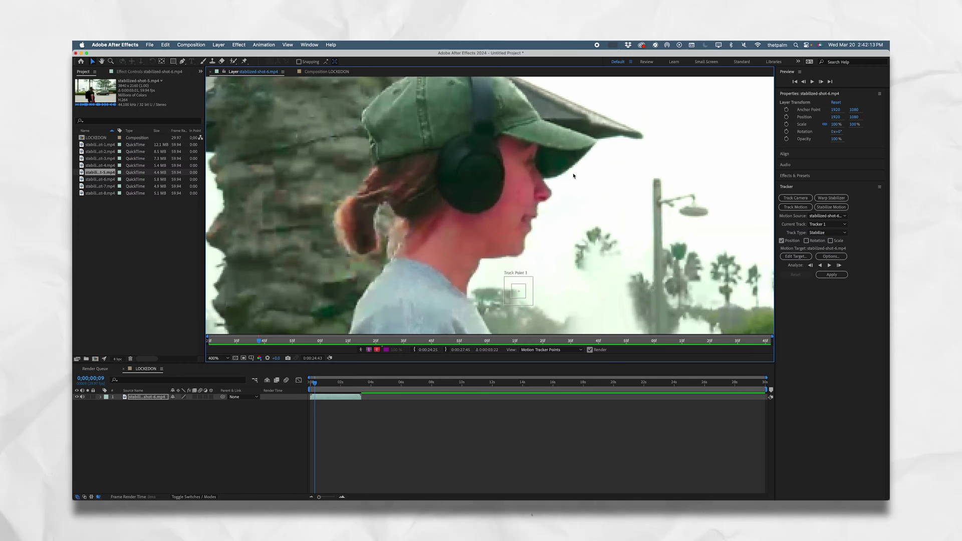
{"action": "left_click_drag", "start_coordinate": [519, 242], "coordinate": [486, 175]}
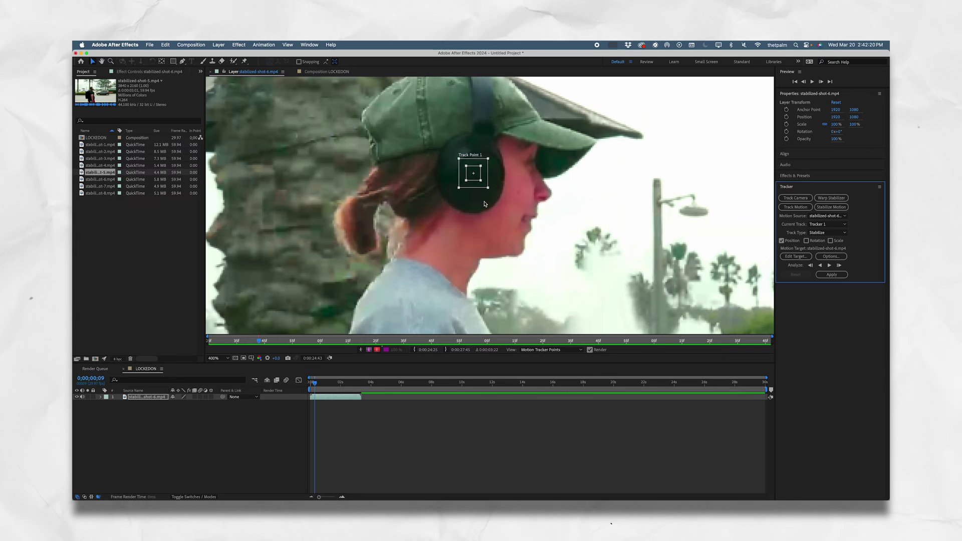
{"action": "left_click_drag", "start_coordinate": [488, 189], "coordinate": [507, 207]}
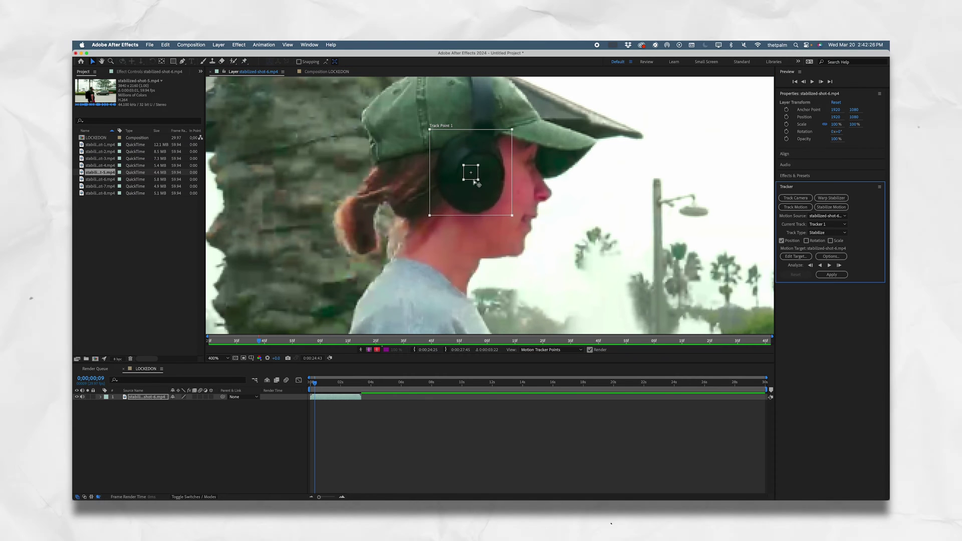
{"action": "mouse_move", "coordinate": [477, 178]}
{"action": "left_mouse_down"}
{"action": "mouse_move", "coordinate": [447, 148]}
{"action": "mouse_move", "coordinate": [480, 162]}
{"action": "left_mouse_up"}
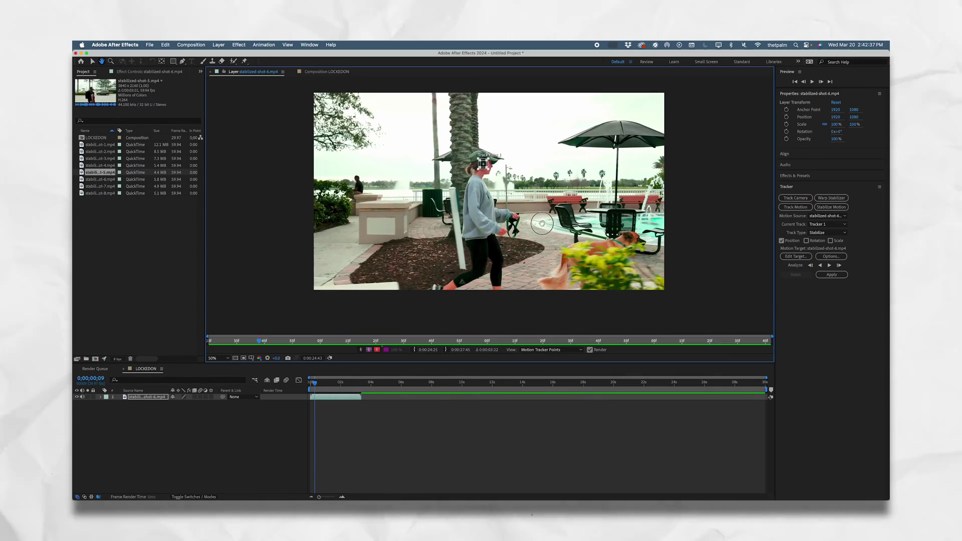
{"action": "left_click_drag", "start_coordinate": [541, 223], "coordinate": [544, 232]}
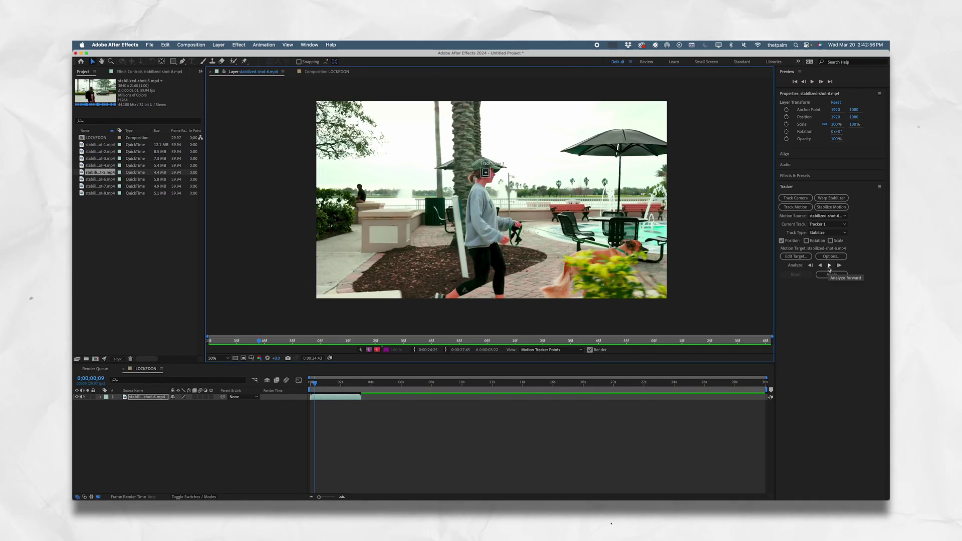
Step: Analyze the headphone track forward and apply it to the layer in X and Y
{"action": "left_click", "coordinate": [829, 266]}
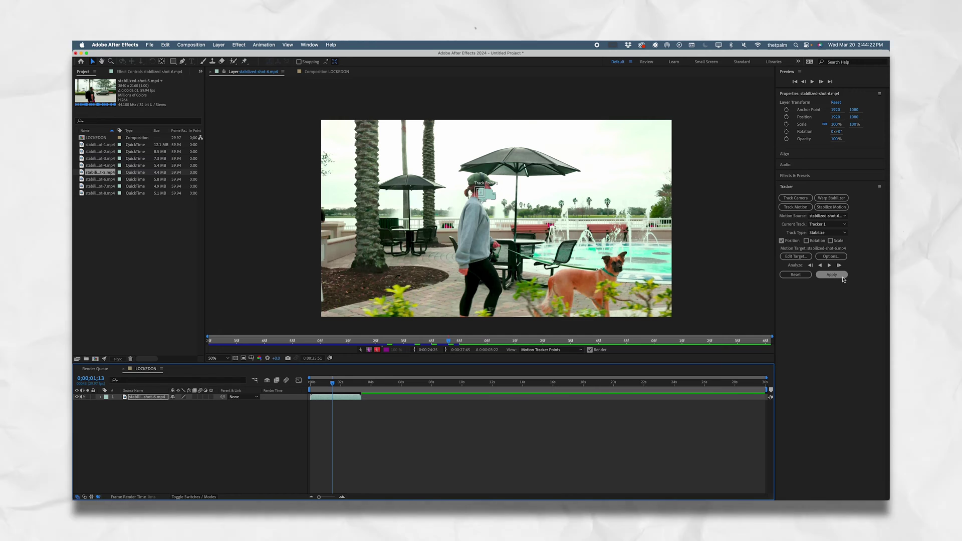
{"action": "left_click", "coordinate": [833, 274]}
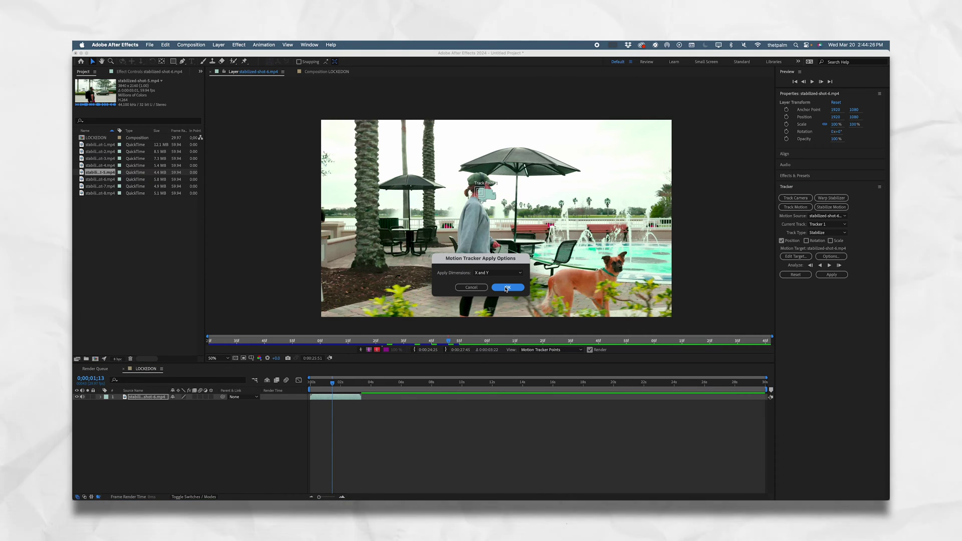
{"action": "left_click", "coordinate": [507, 288]}
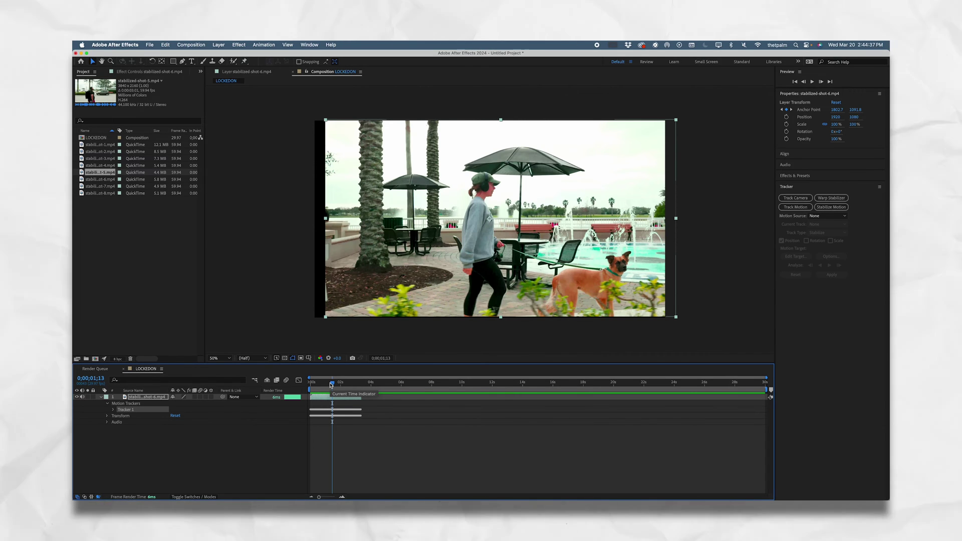
Step: Scrub back to review the stabilization and turn on Title/Action Safe guides
{"action": "left_click_drag", "start_coordinate": [328, 385], "coordinate": [349, 391]}
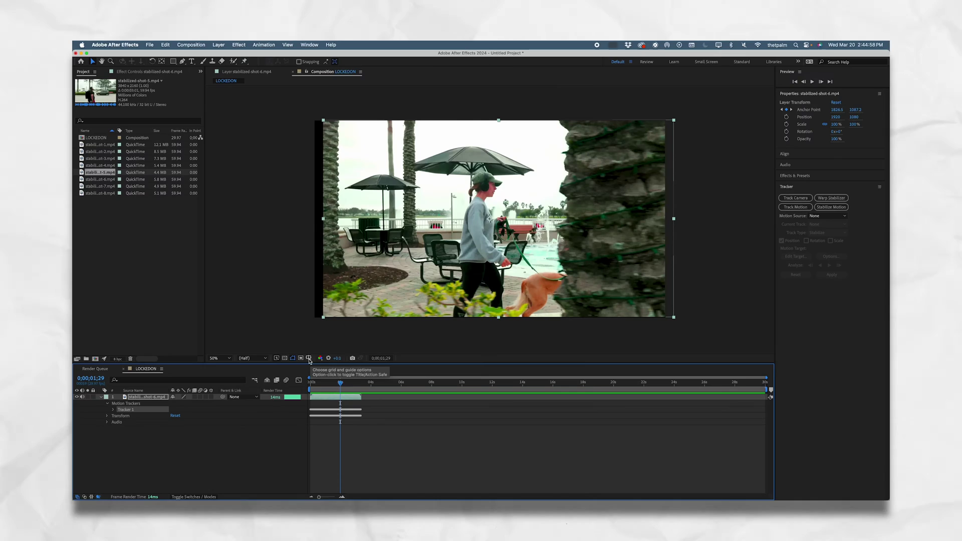
{"action": "left_click", "coordinate": [309, 358]}
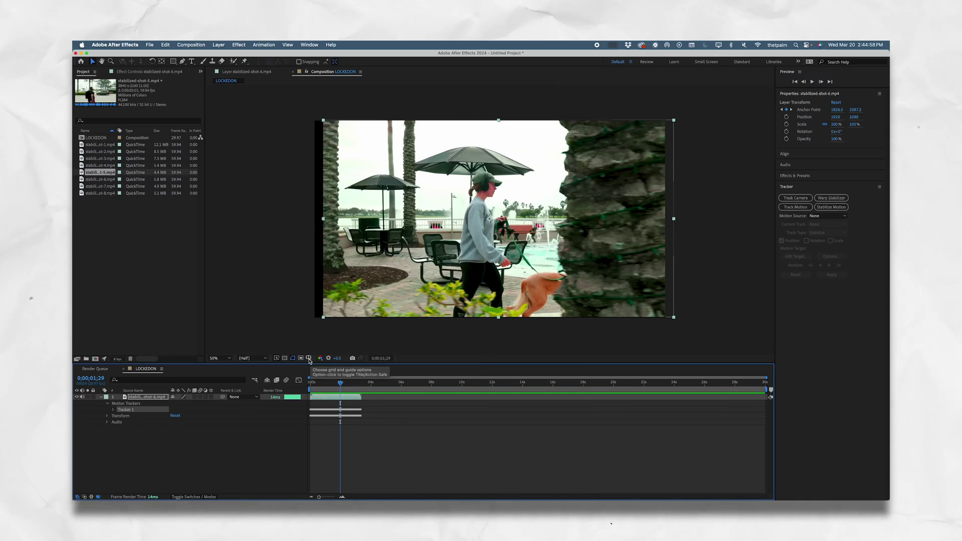
{"action": "left_click", "coordinate": [315, 367]}
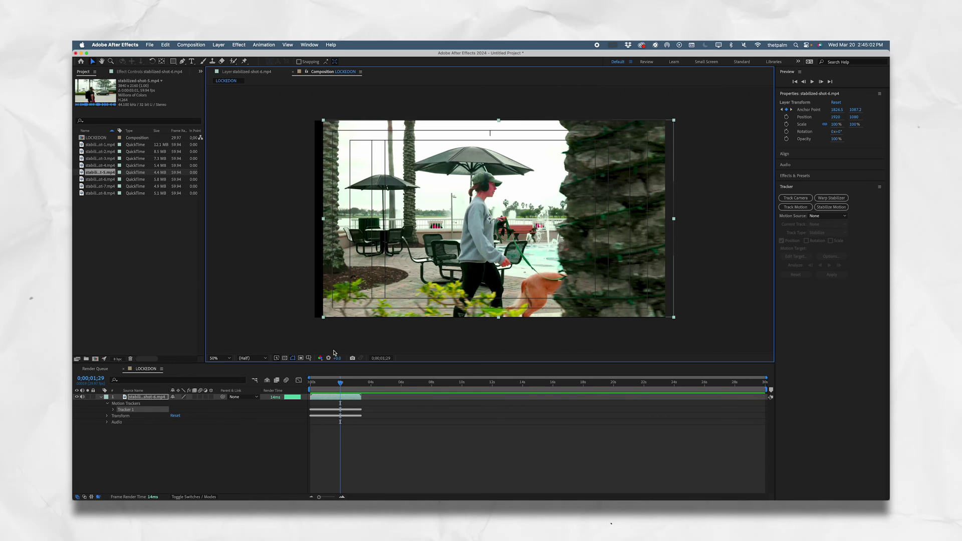
Step: Expand the stabilized layer's Transform properties in the timeline
{"action": "scroll", "coordinate": [486, 220], "scroll_direction": "up", "scroll_amount": 4}
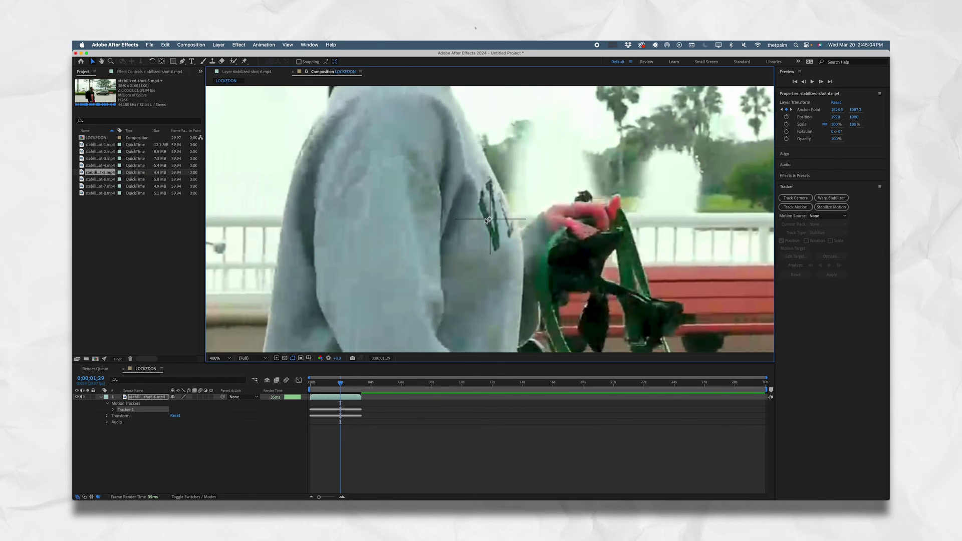
{"action": "scroll", "coordinate": [486, 220], "scroll_direction": "down", "scroll_amount": 4}
{"action": "left_click", "coordinate": [107, 417]}
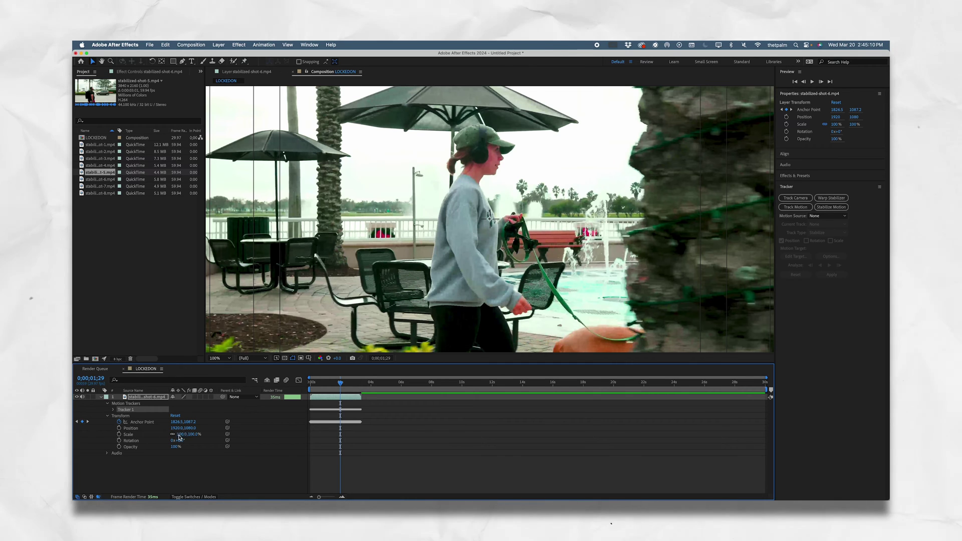
Step: Scale the layer to 125% and set Position Y to 1504 to cover the top gap
{"action": "type", "text": "125"}
{"action": "key", "text": "Return"}
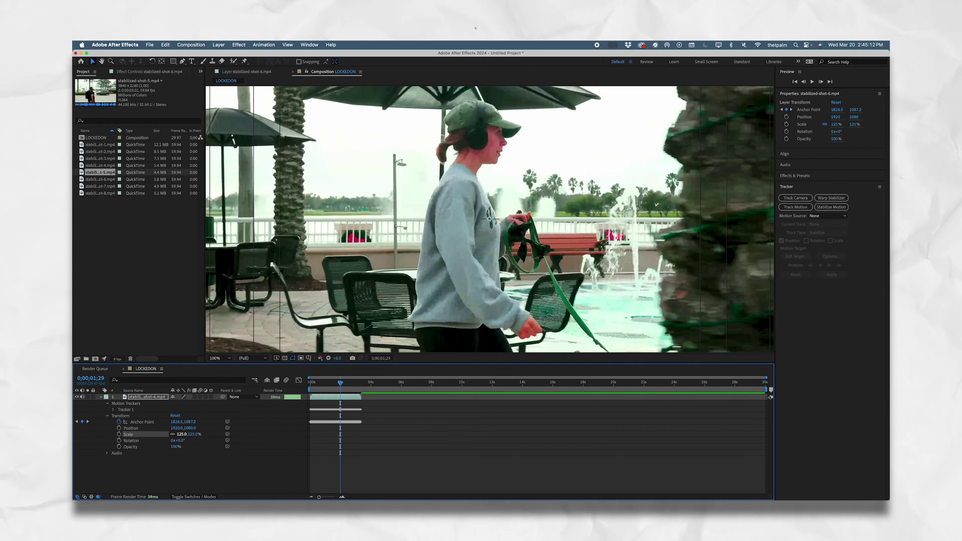
{"action": "scroll", "coordinate": [306, 270], "scroll_direction": "down", "scroll_amount": 2}
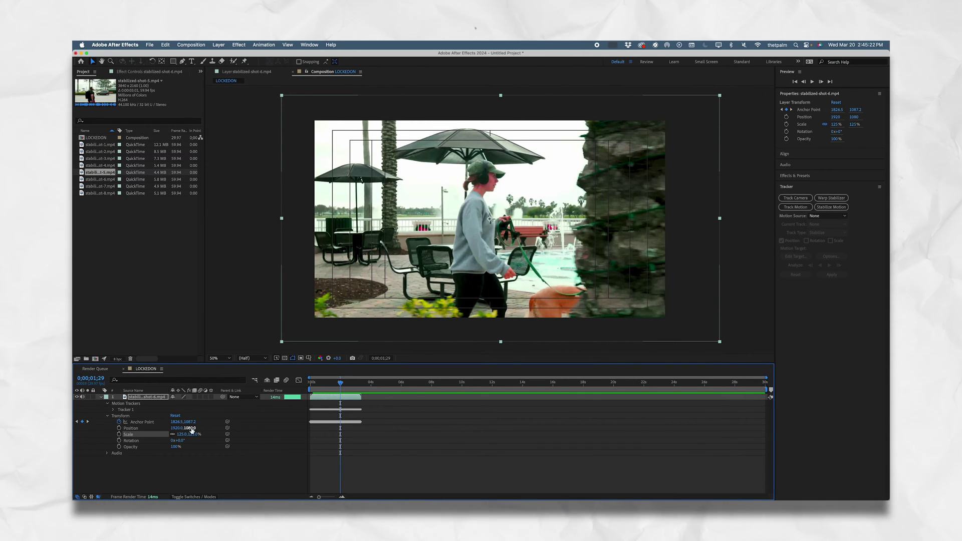
{"action": "left_click_drag", "start_coordinate": [191, 430], "coordinate": [364, 412]}
Step: Increase Scale to 140% and set Position X to 2001 to cover the left edge
{"action": "type", "text": "14"}
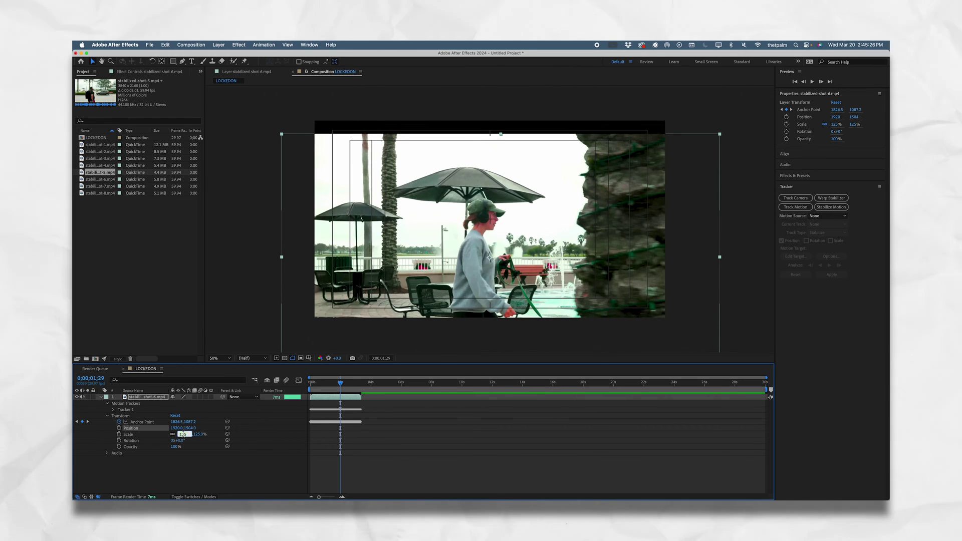
{"action": "type", "text": "0"}
{"action": "key", "text": "Return"}
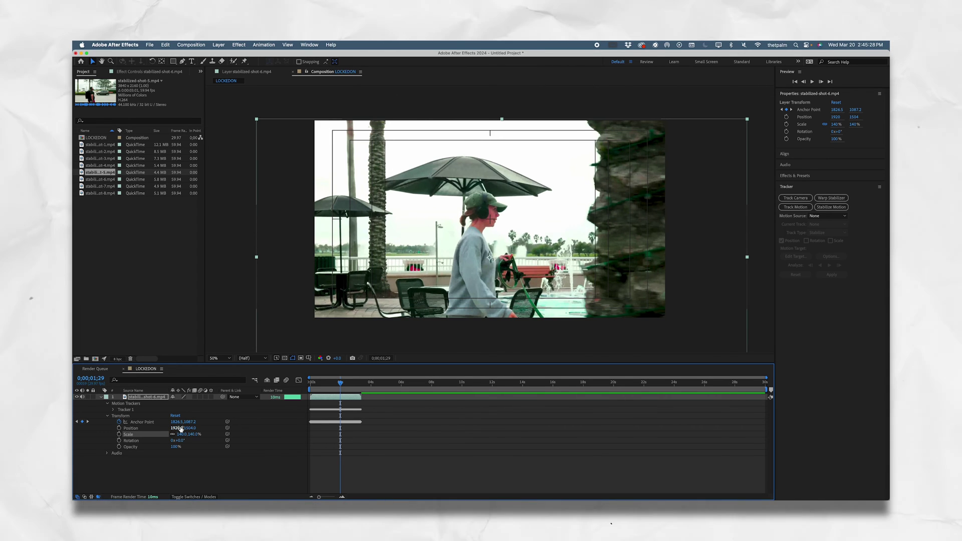
{"action": "left_click_drag", "start_coordinate": [175, 428], "coordinate": [200, 427]}
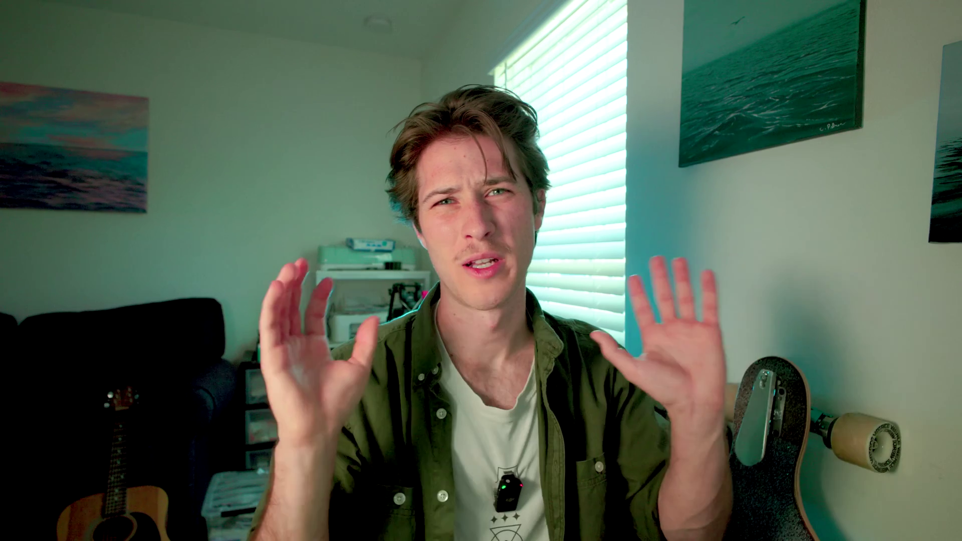